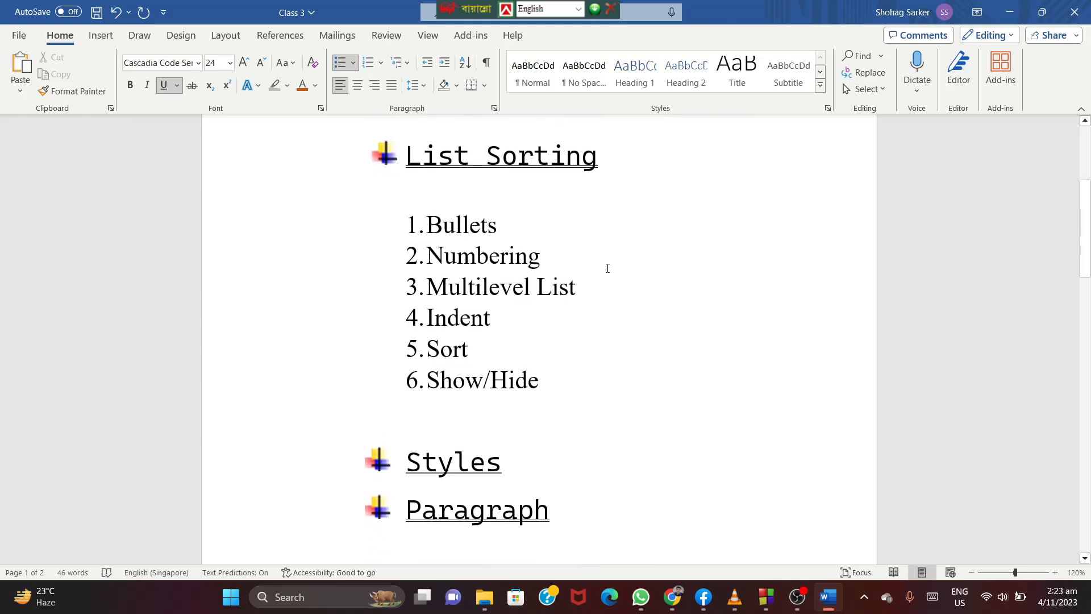
Change the six numbered items under List Sorting to filled square bullets
scroll(615, 360, "down", 3)
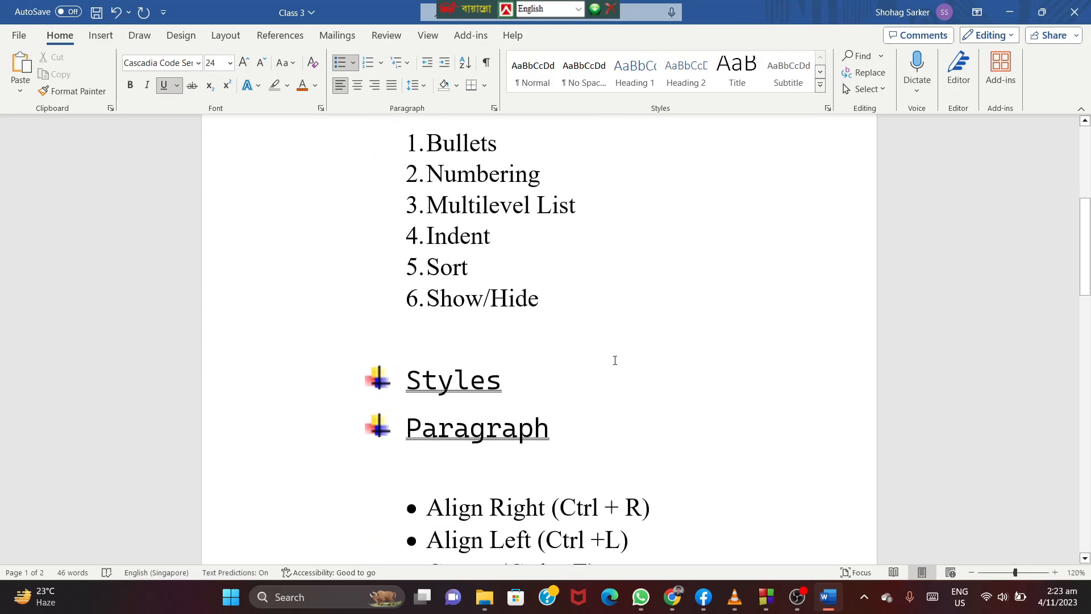
scroll(614, 360, "up", 5)
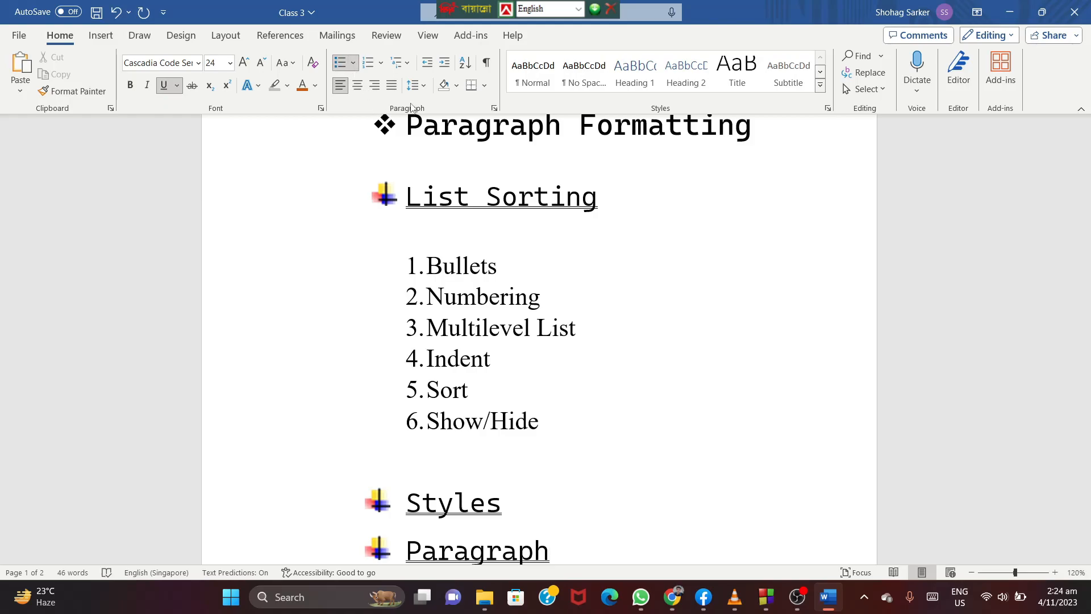
left_click(354, 62)
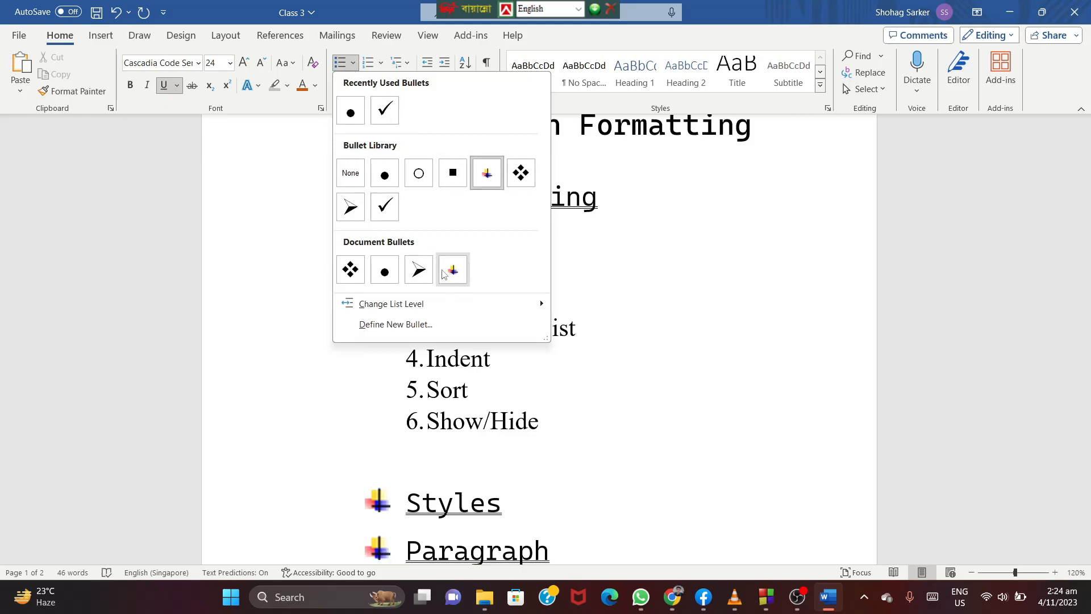
left_click(586, 255)
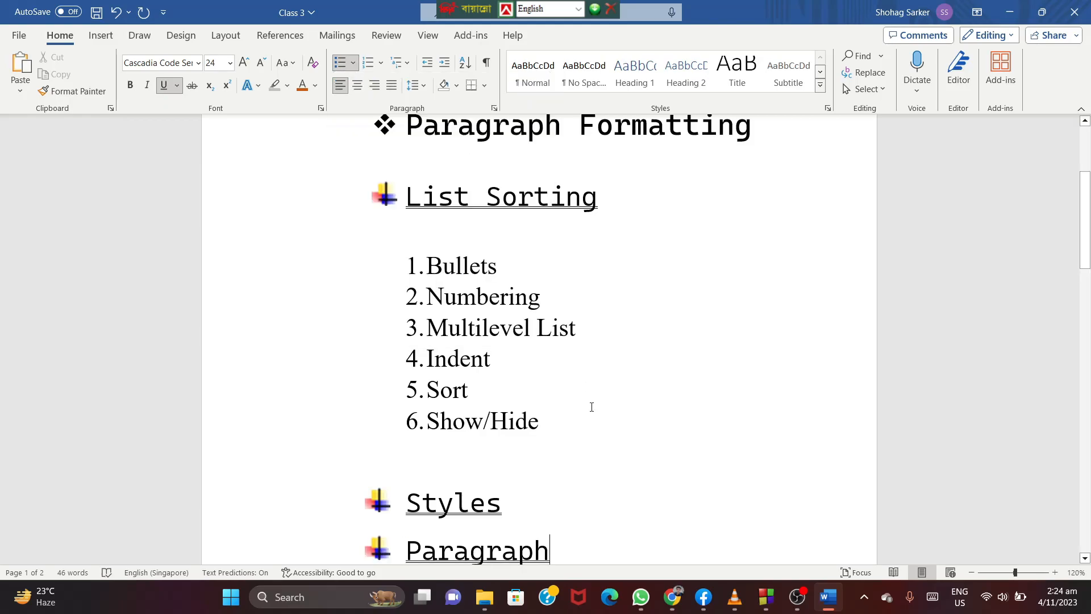
left_click_drag(539, 427, 427, 266)
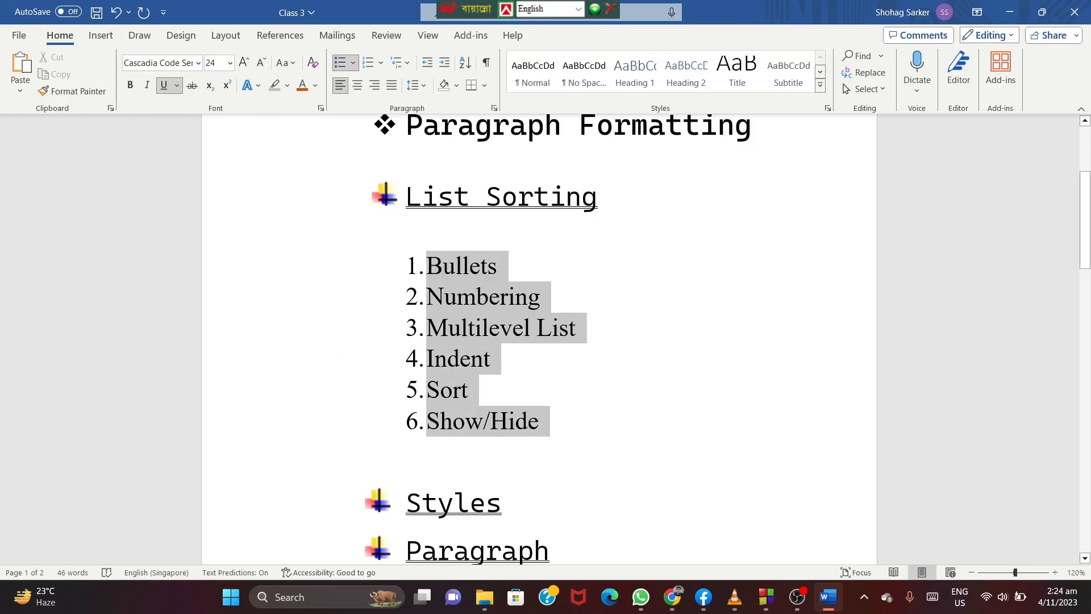
left_click(352, 63)
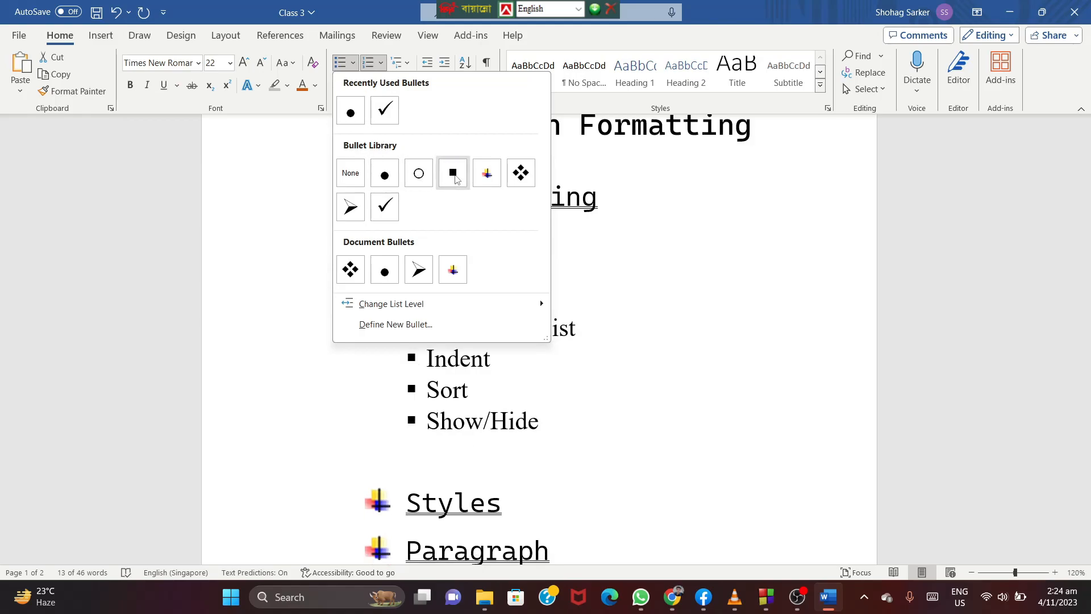
left_click(455, 175)
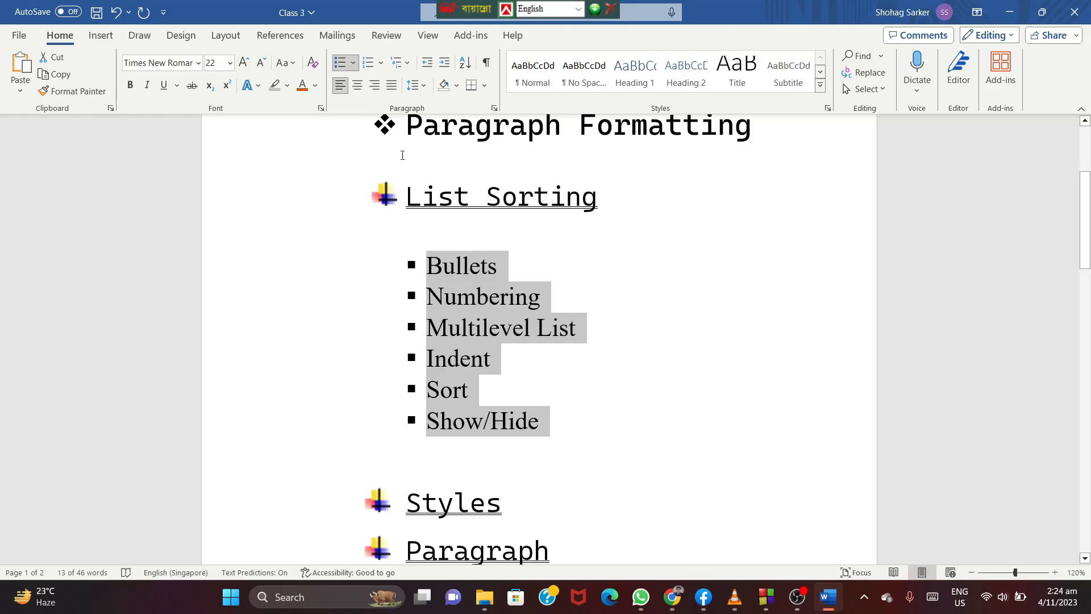
Number the six List Sorting items as A. B. C., then switch them to the Article I. / Section 1.01 multilevel list
left_click(381, 63)
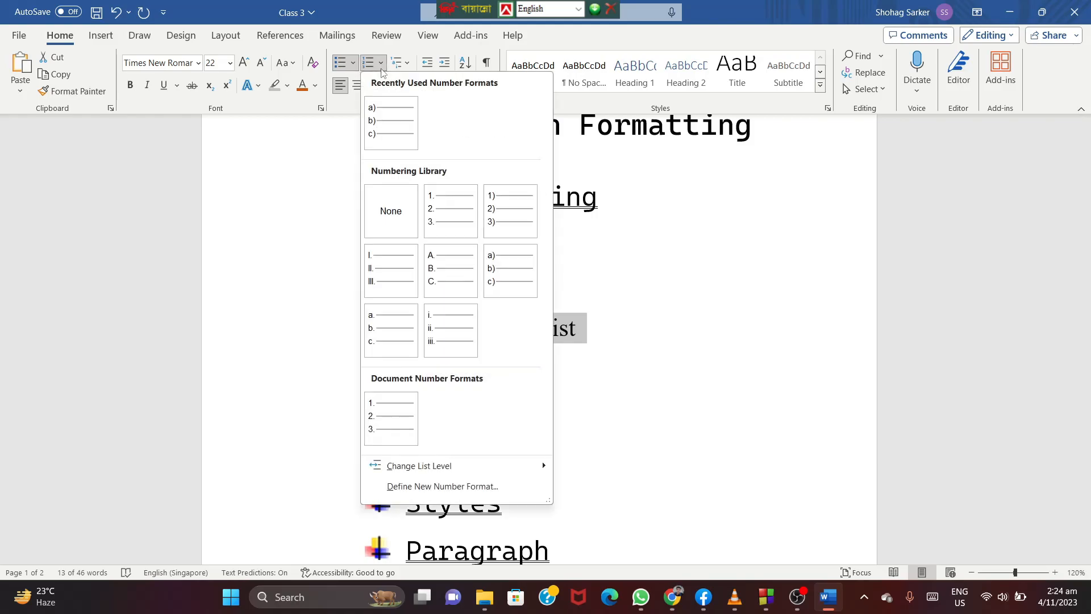
left_click(453, 273)
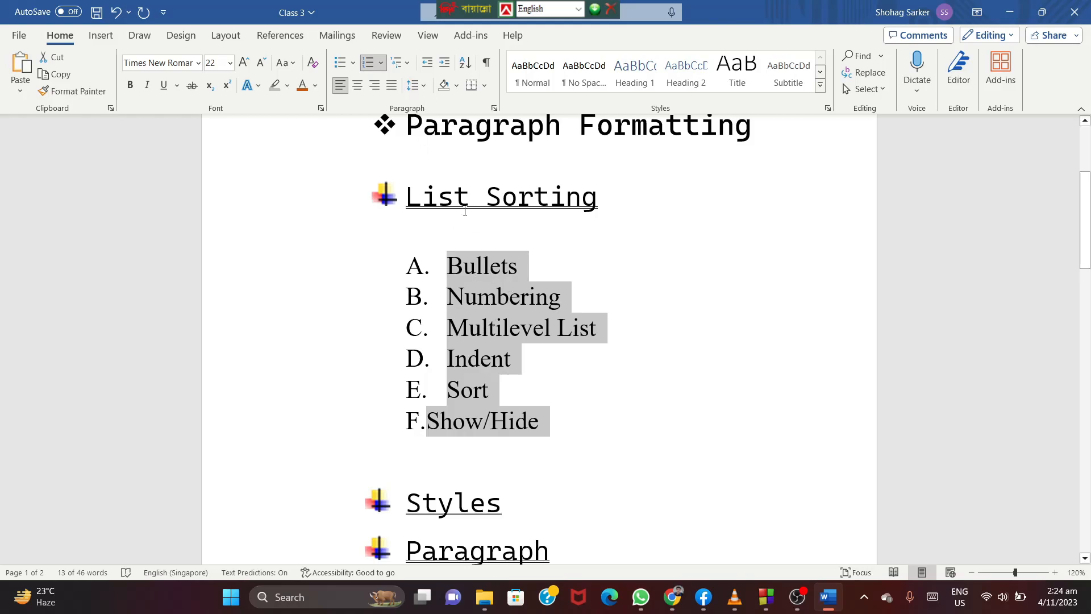
left_click(407, 64)
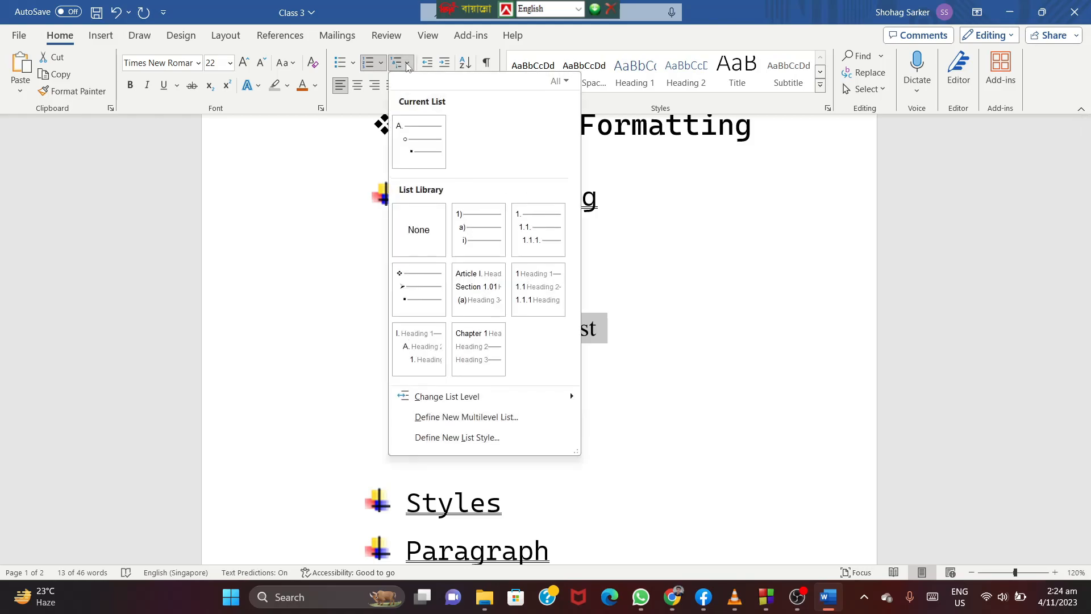
mouse_move(469, 338)
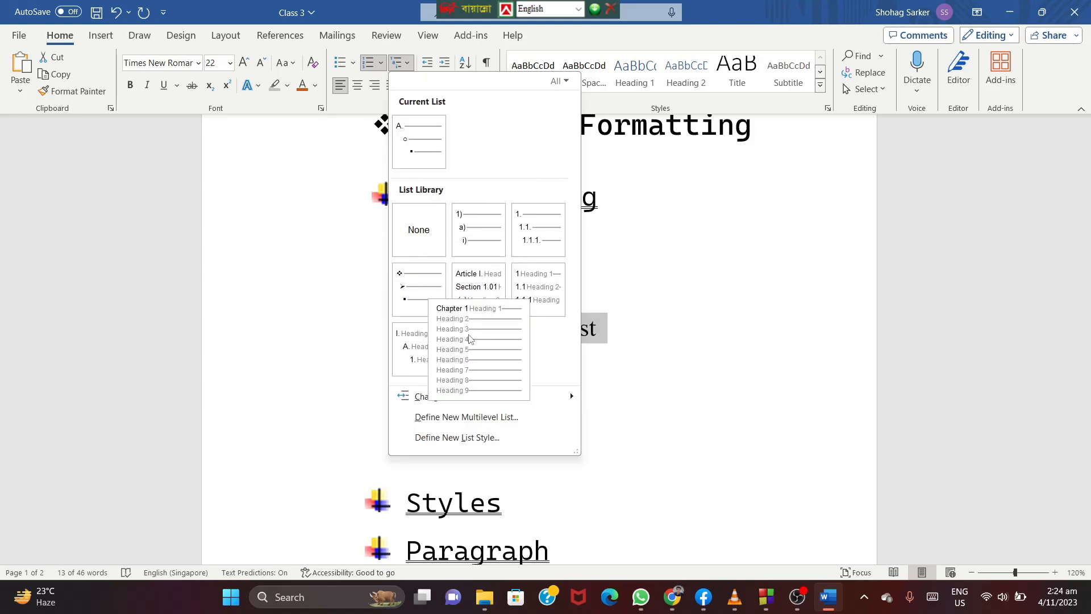
left_click(487, 302)
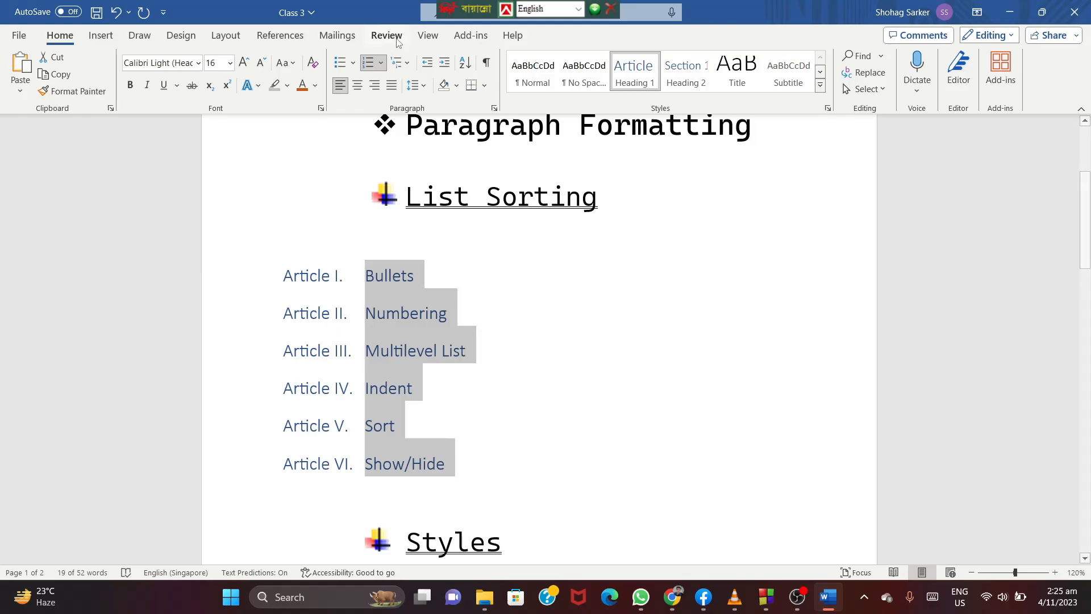
Increase the indent of the selected Article list by two levels and decrease it back again
left_click(428, 65)
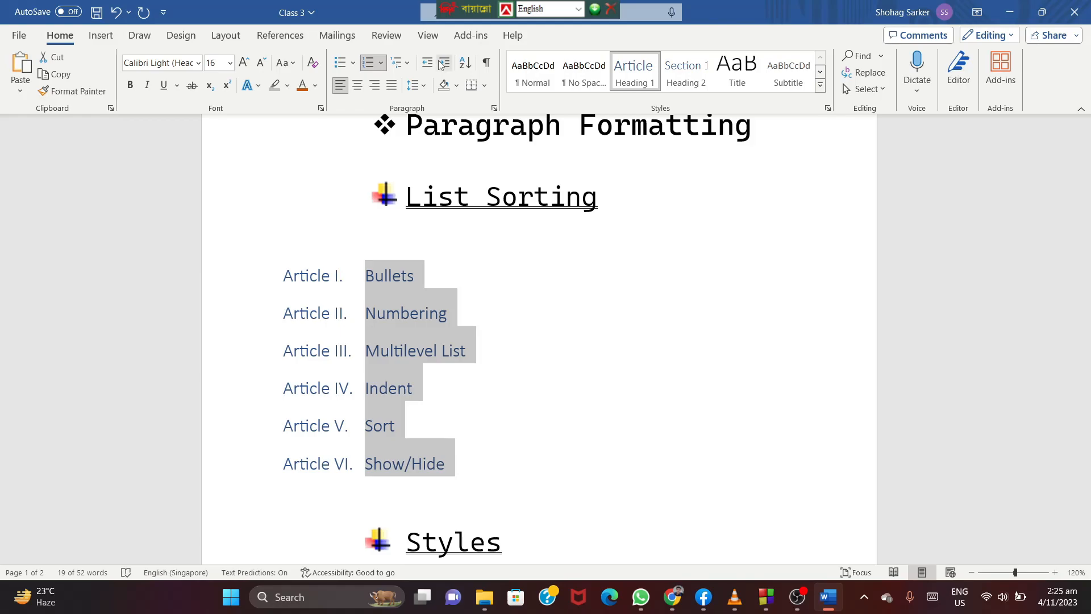
left_click(443, 64)
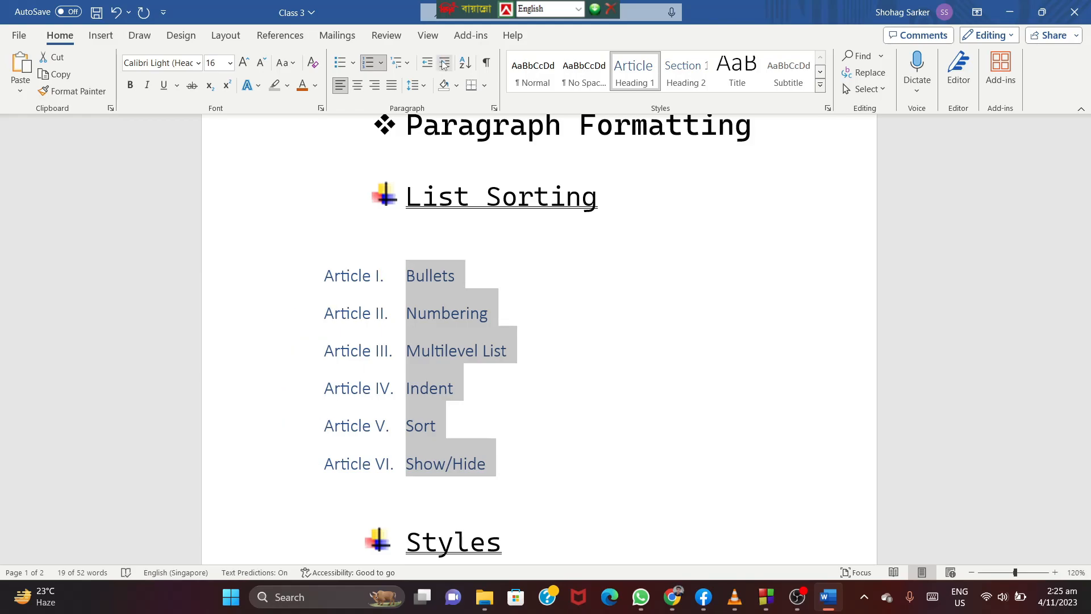
left_click(445, 64)
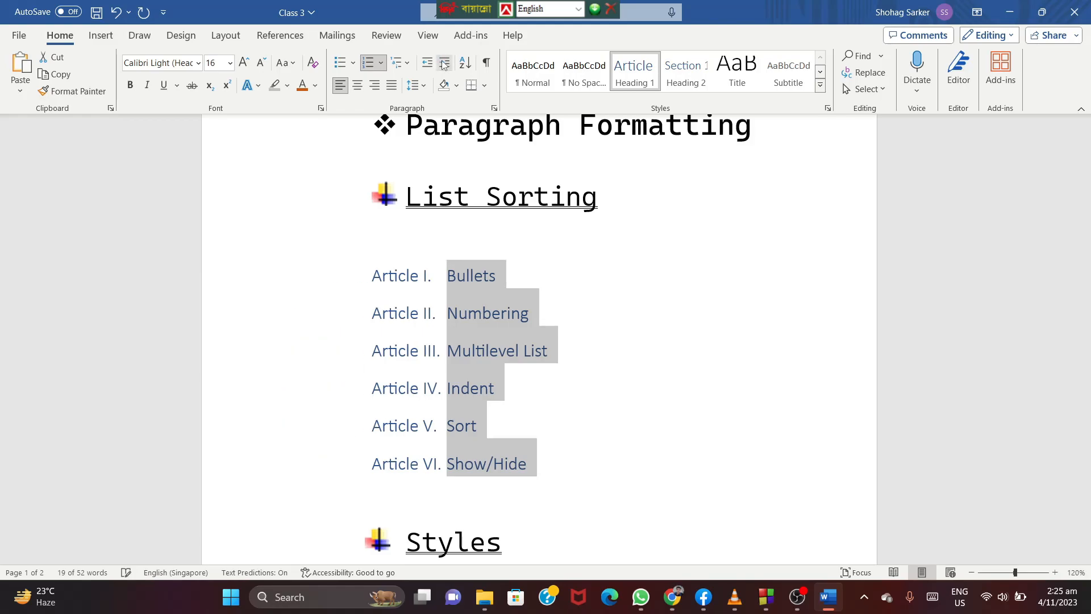
left_click(427, 64)
left_click(427, 65)
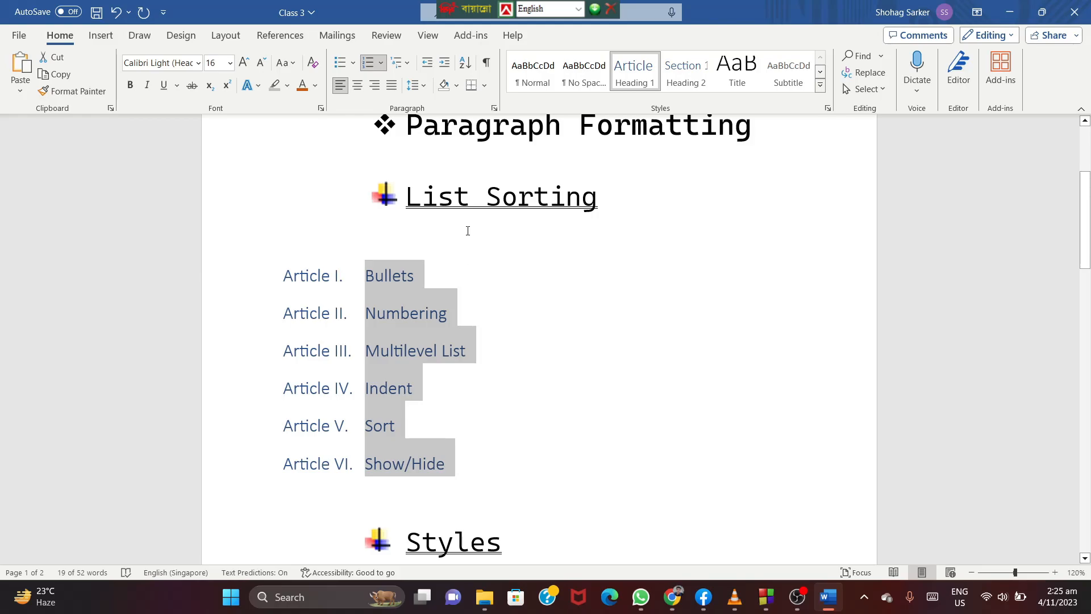
Show the paragraph formatting marks and try to collapse and expand the Multilevel List heading
left_click(486, 63)
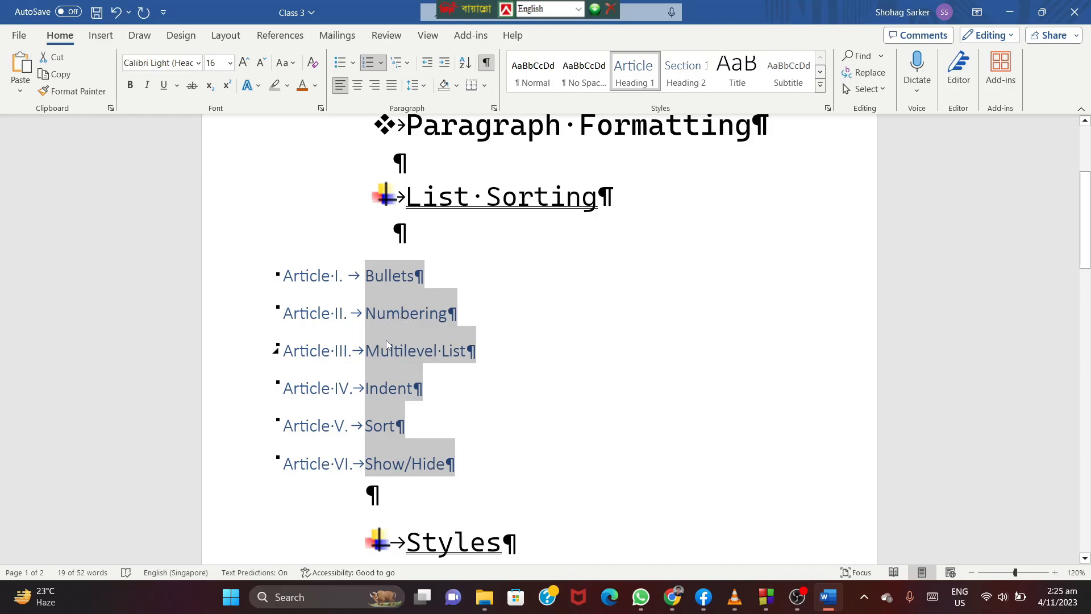
left_click(277, 353)
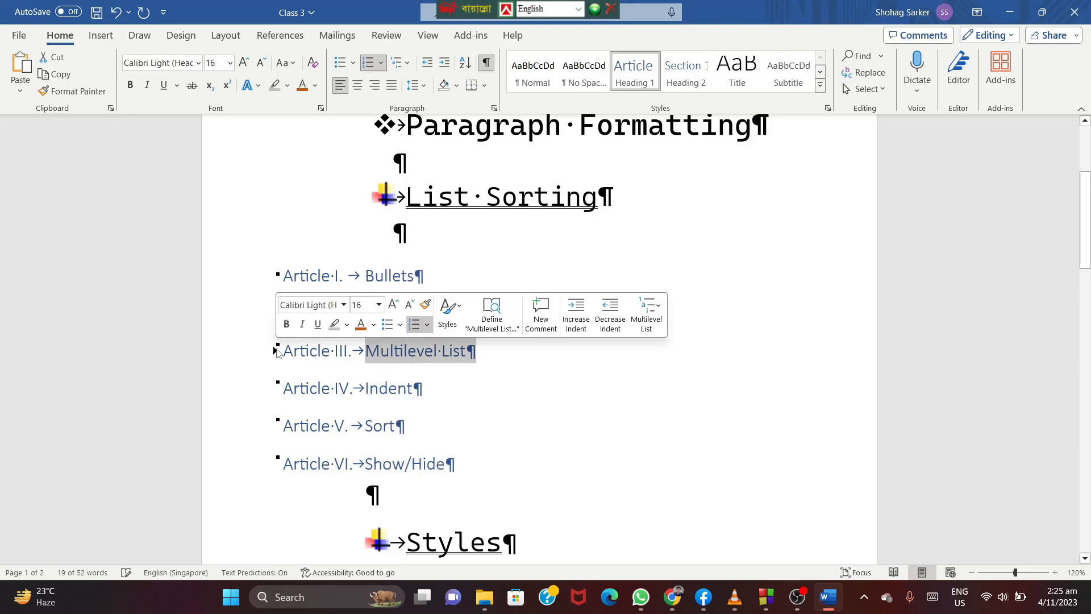
left_click(488, 356)
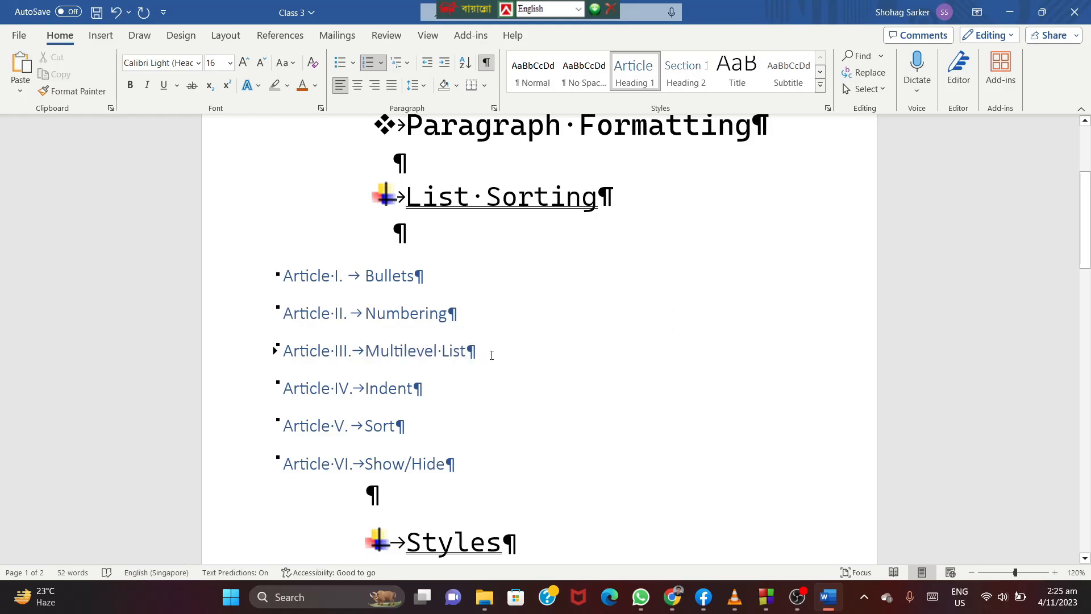
left_click(277, 352)
scroll(483, 318, "down", 7)
scroll(487, 322, "down", 3)
scroll(486, 322, "up", 9)
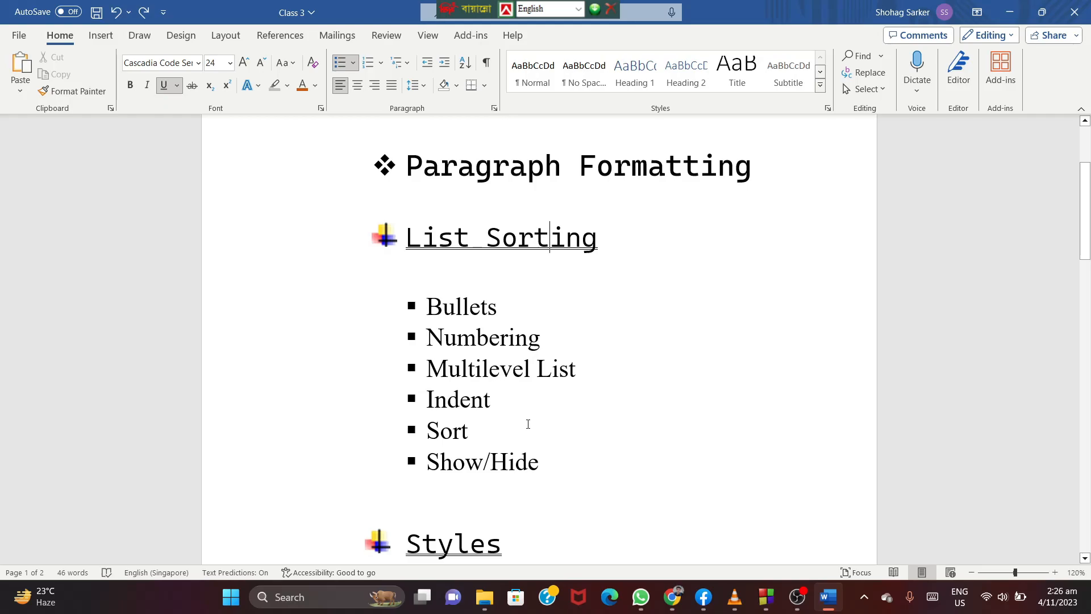
Sort the six bulleted items under List Sorting by paragraphs as text in ascending order
left_click_drag(542, 466, 427, 307)
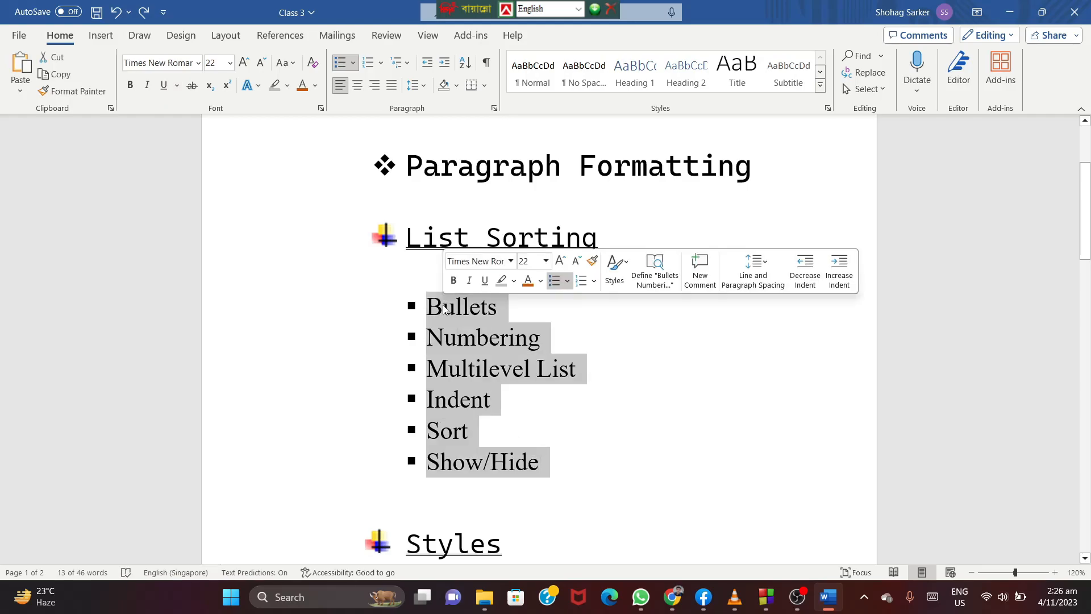
left_click(465, 64)
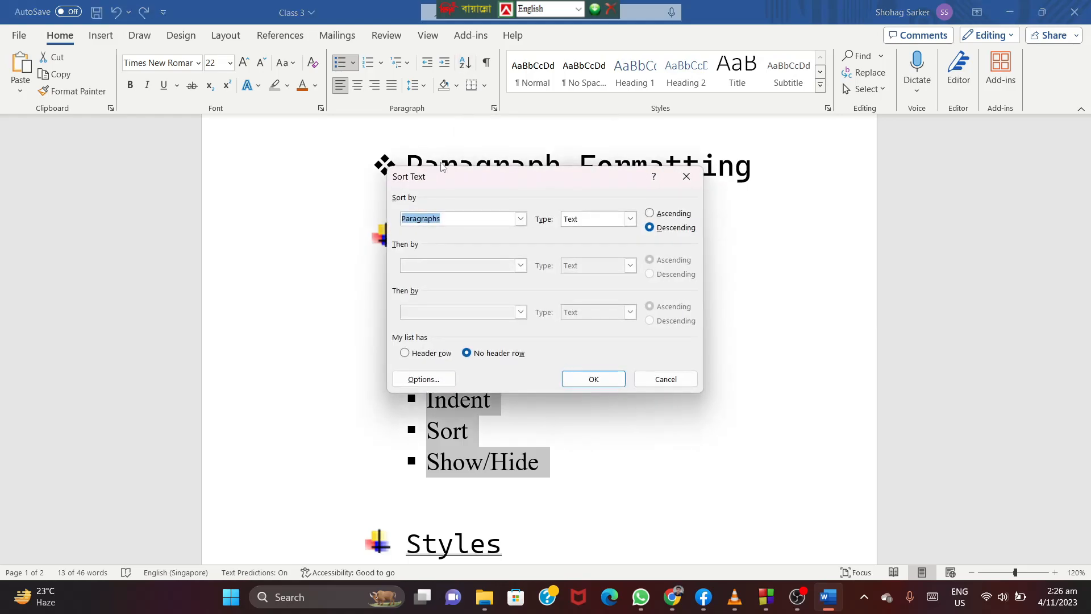
left_click(520, 219)
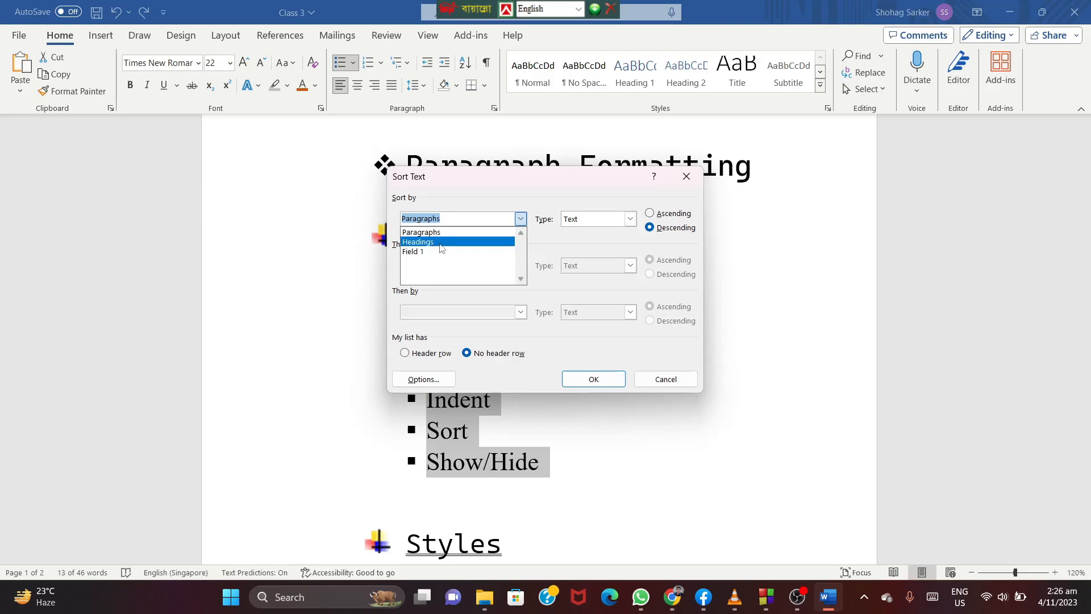
left_click(601, 224)
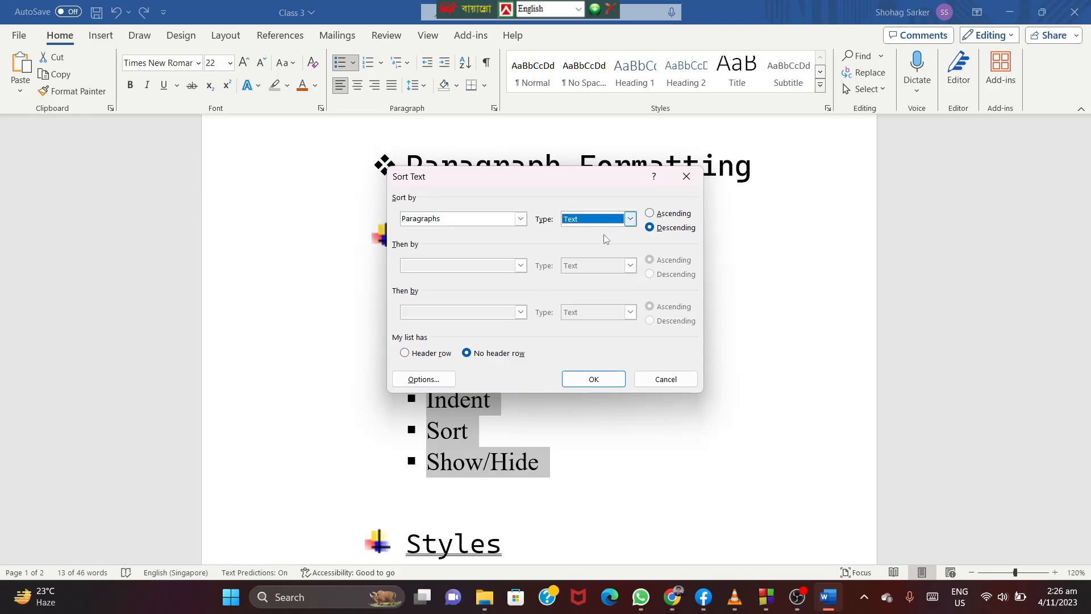
left_click(629, 219)
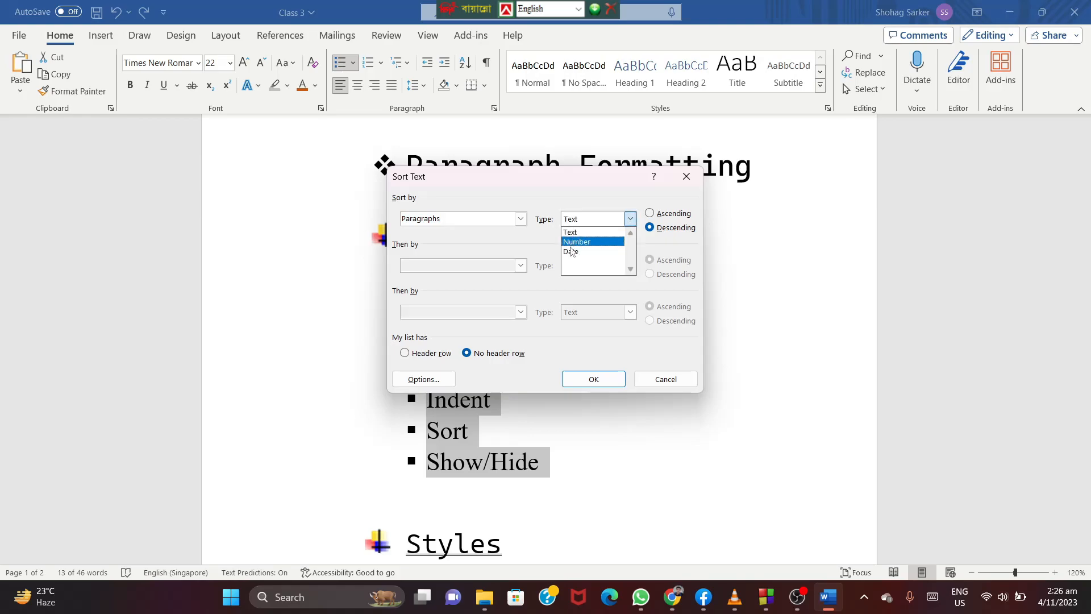
left_click(631, 220)
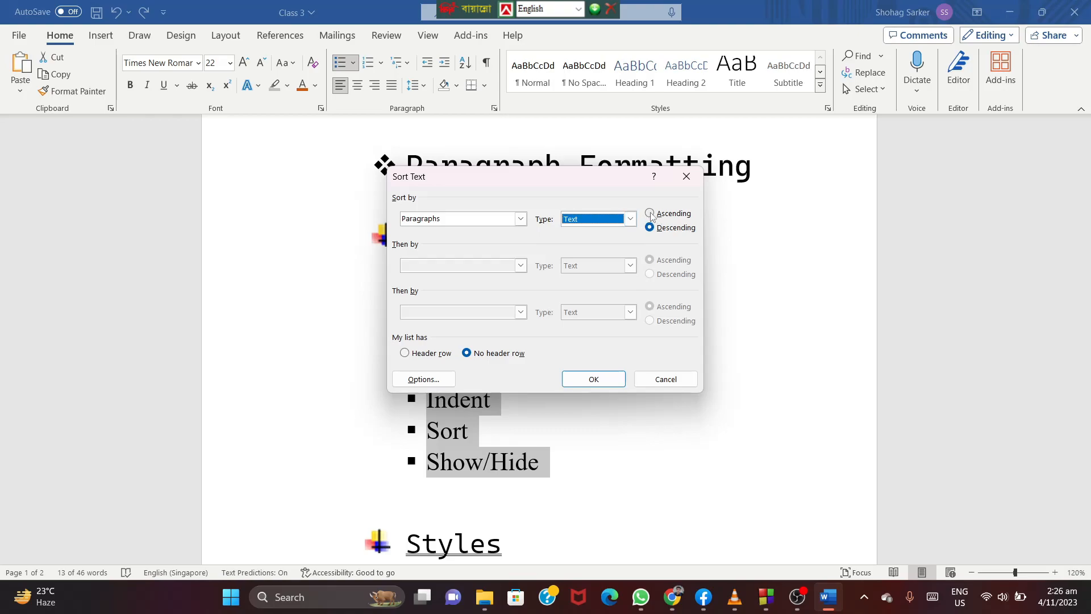
left_click(650, 214)
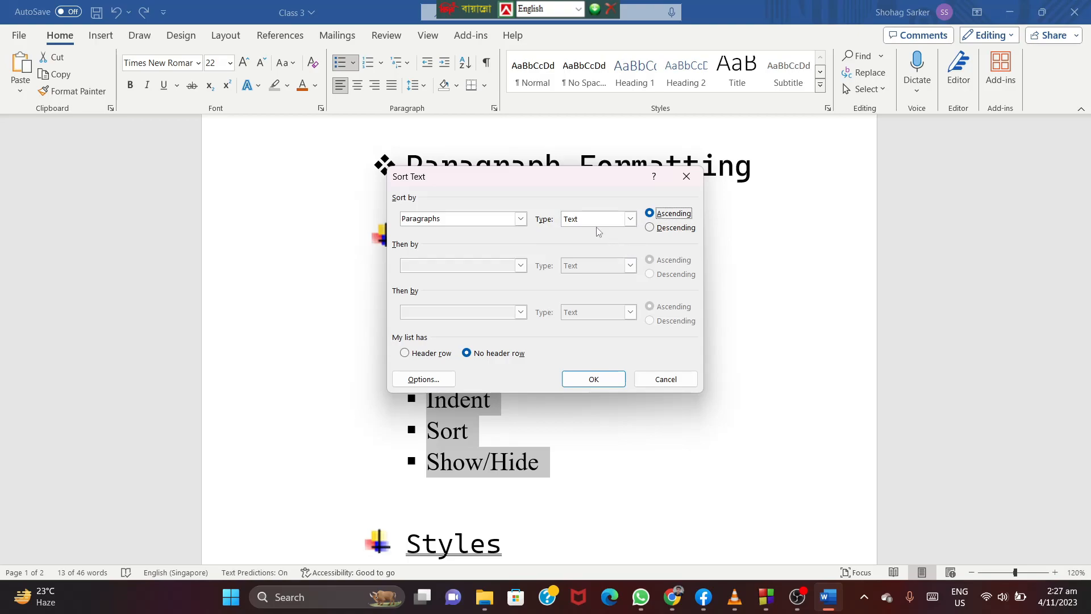
left_click(602, 377)
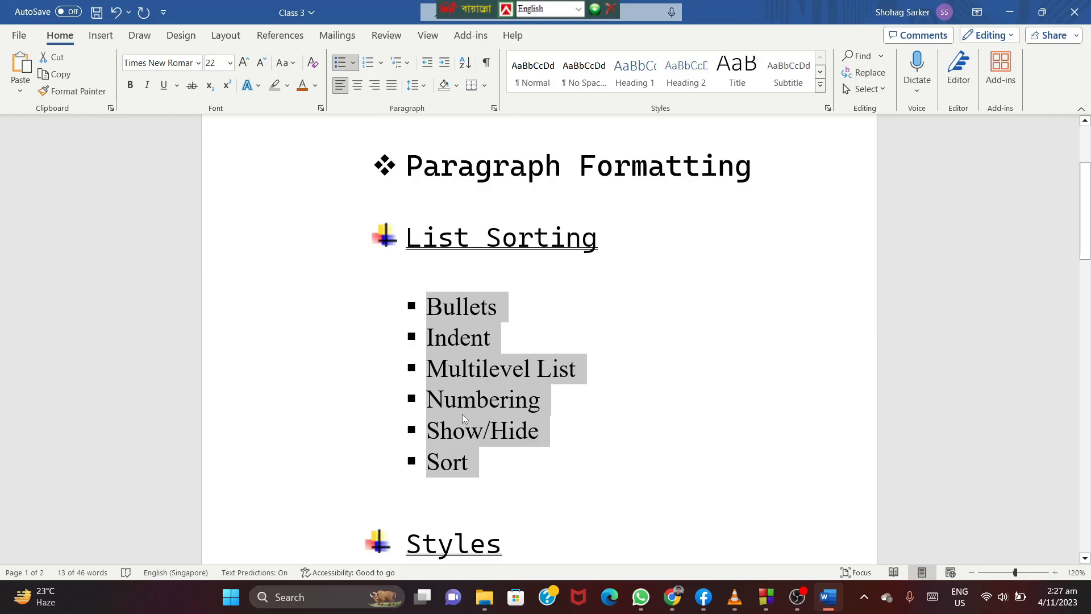
left_click(534, 384)
Preview the available styles on the six List Sorting items without applying any
scroll(543, 376, "down", 3)
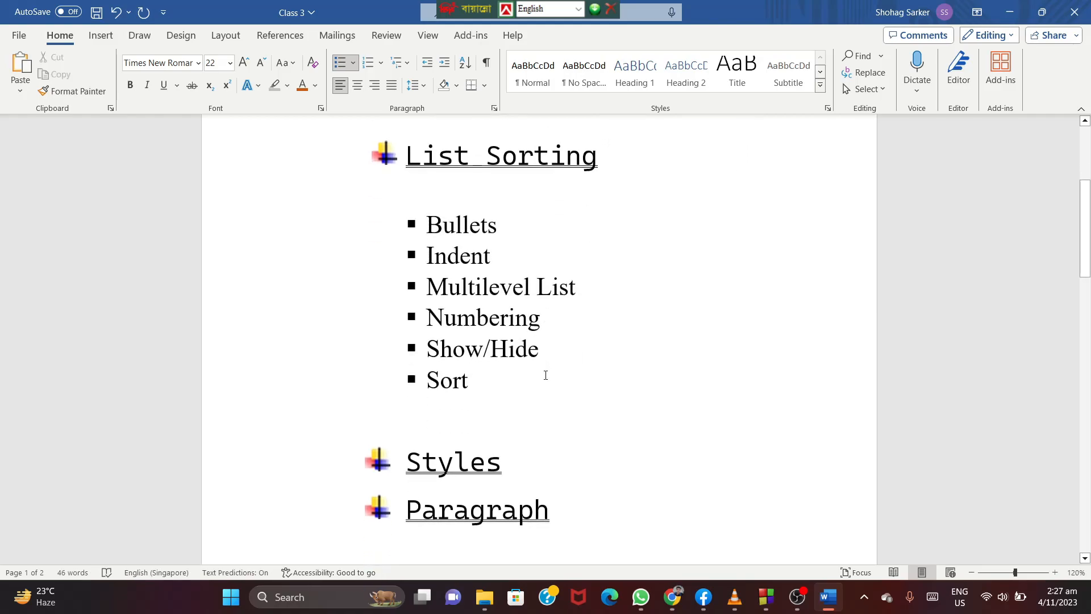
scroll(546, 375, "down", 2)
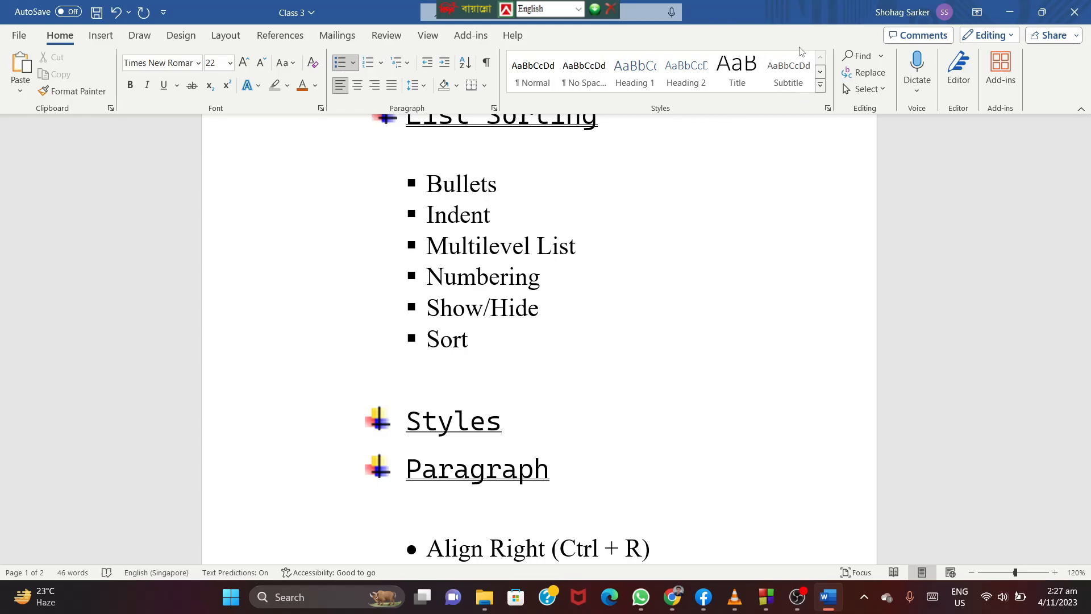
left_click_drag(480, 348, 588, 172)
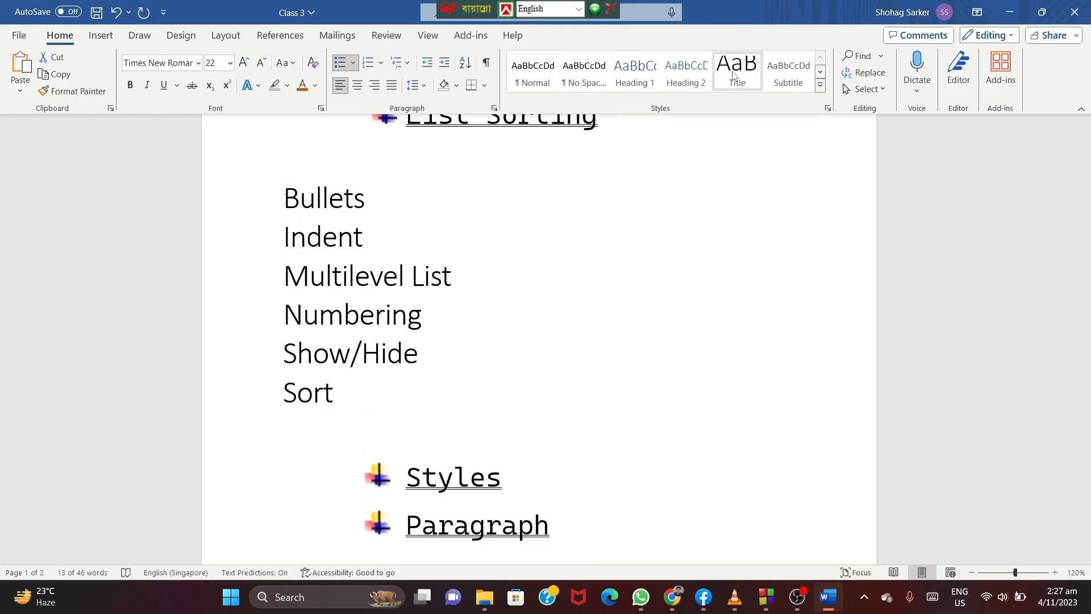
left_click(820, 72)
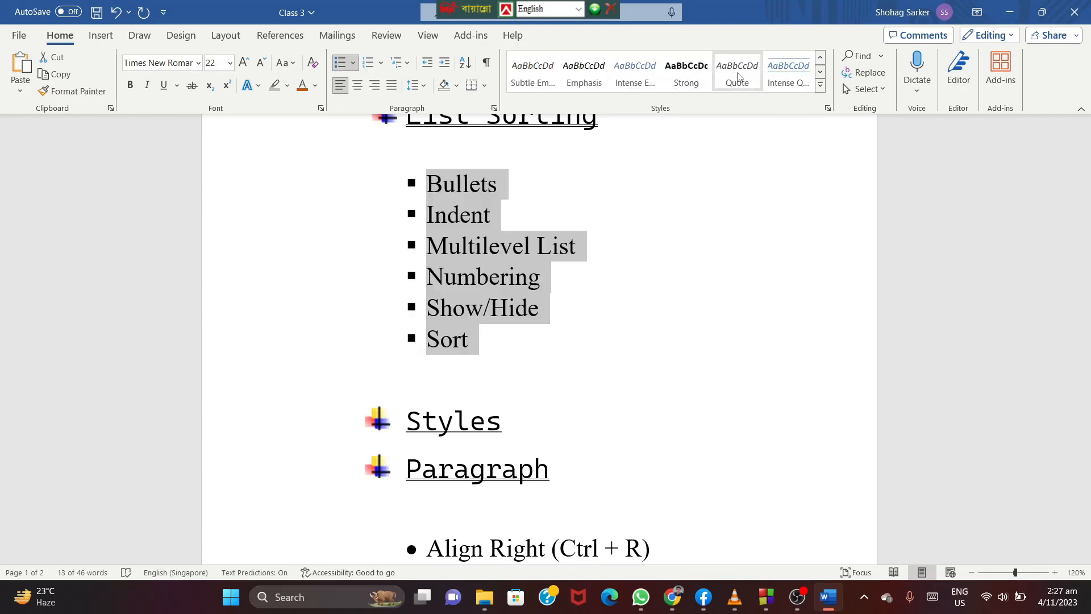
left_click(820, 73)
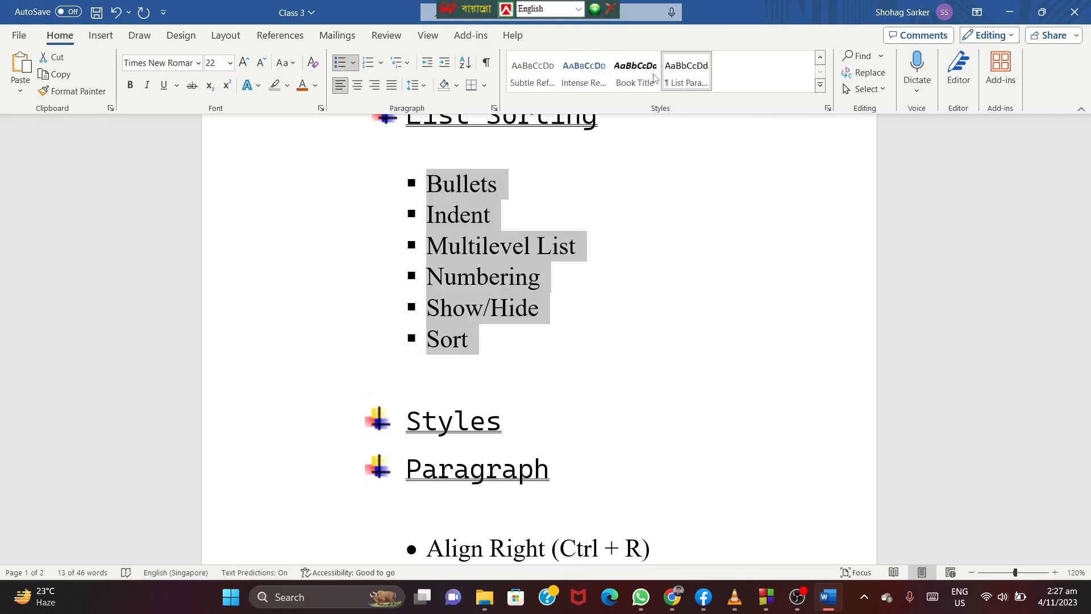
left_click(820, 57)
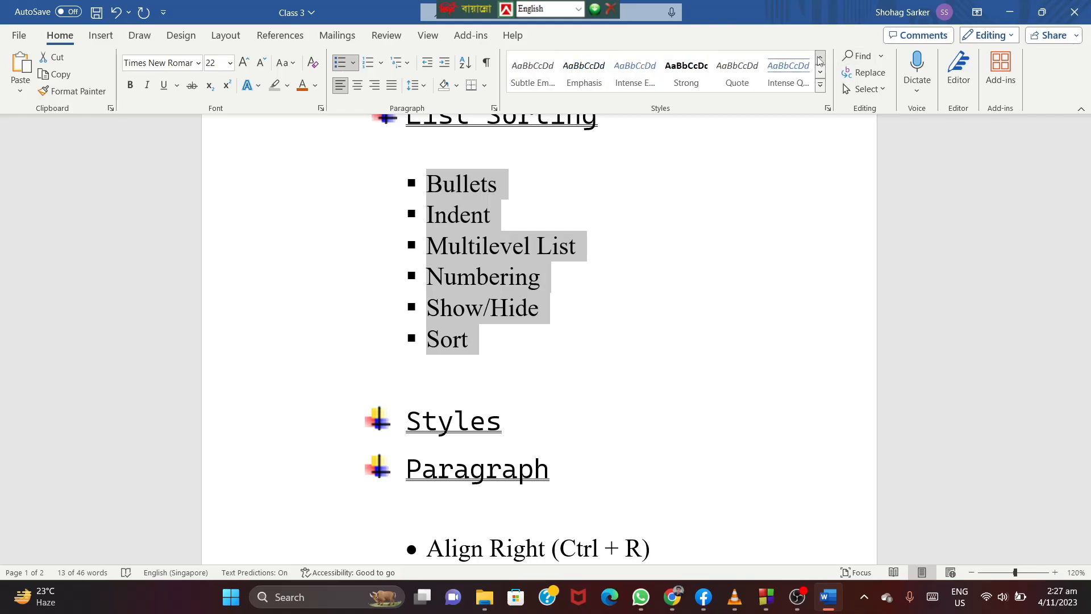
left_click(638, 199)
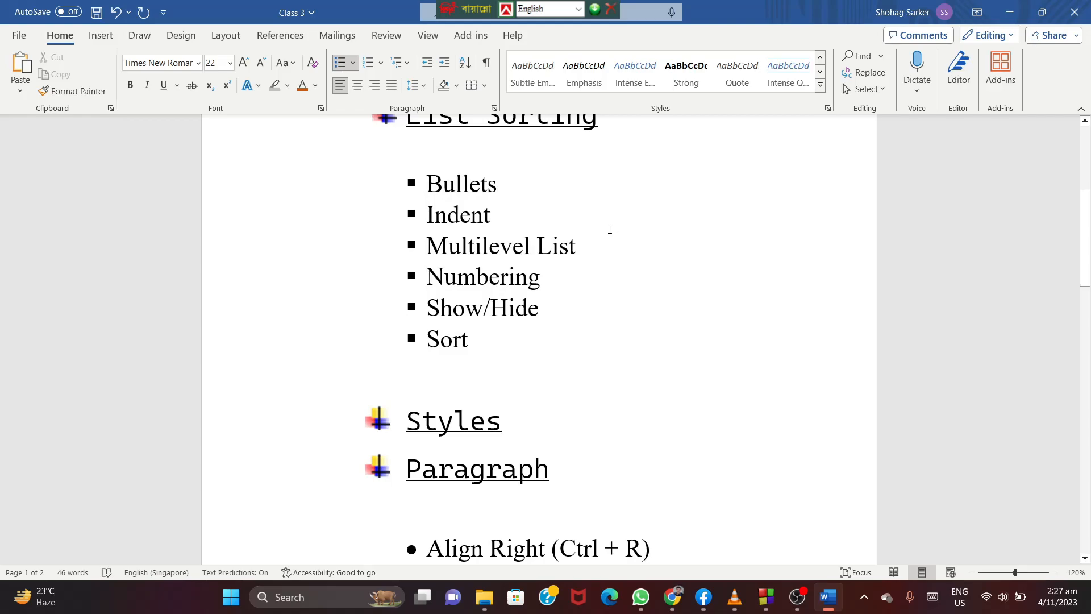
Try right and centre alignment on the five bulleted items under Paragraph, and set them to left alignment
scroll(591, 248, "down", 1)
scroll(591, 248, "down", 5)
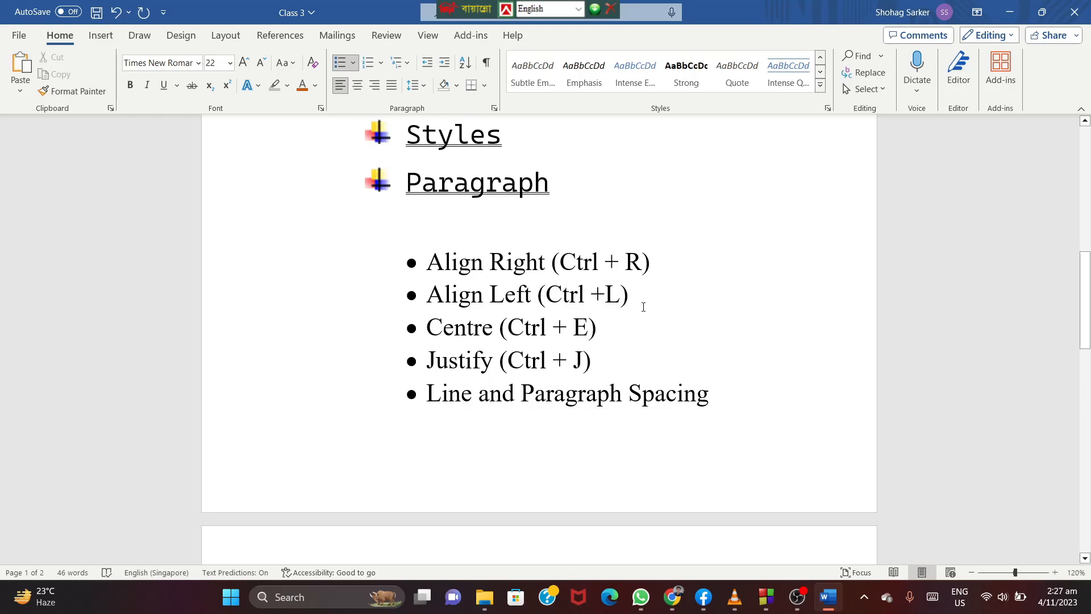
left_click_drag(723, 400, 421, 259)
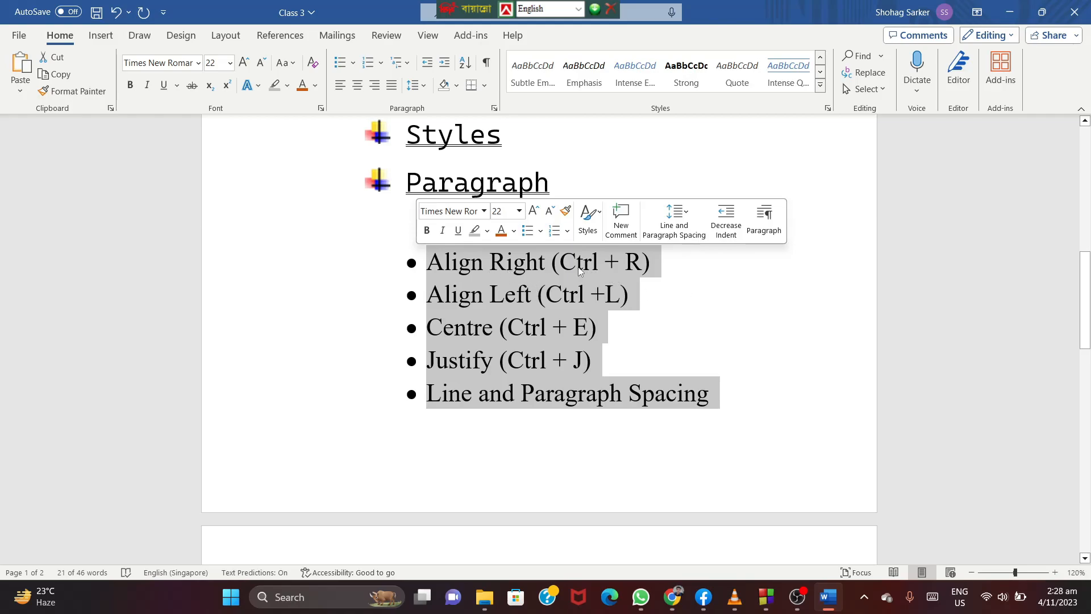
left_click(377, 88)
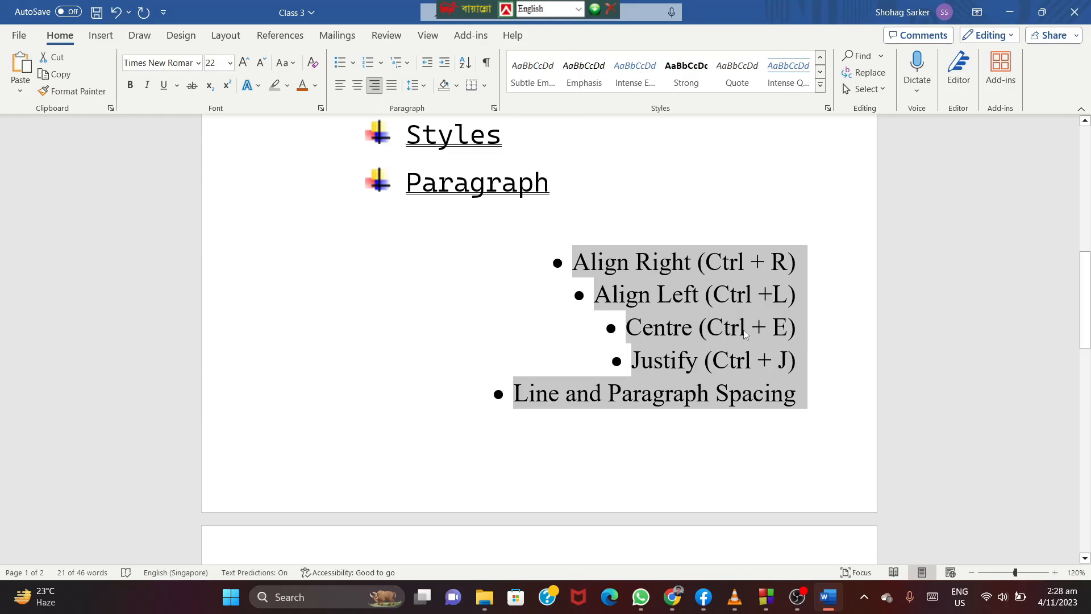
left_click(354, 89)
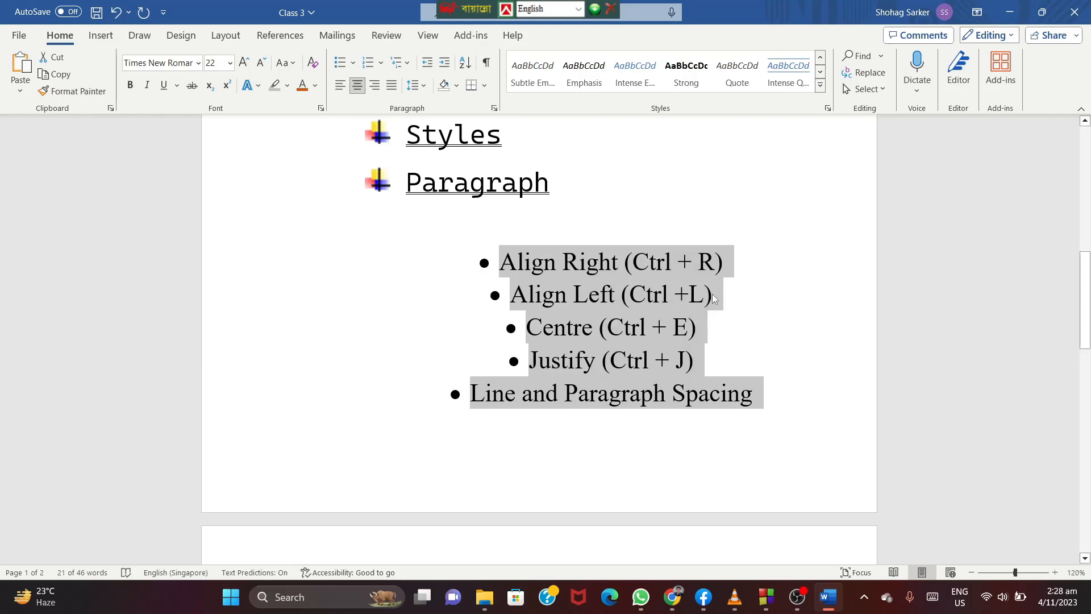
left_click(340, 87)
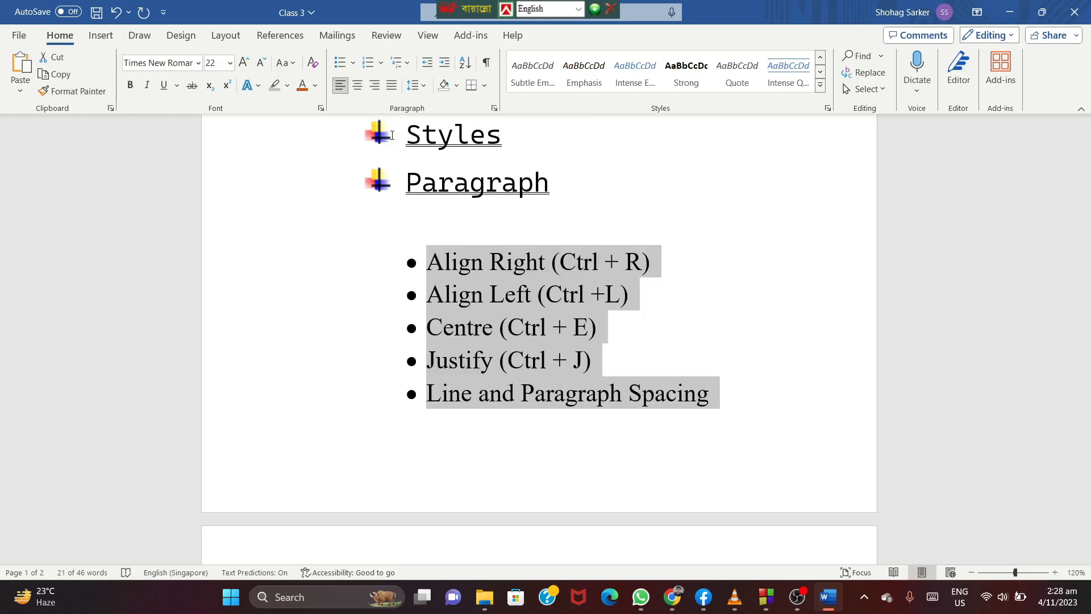